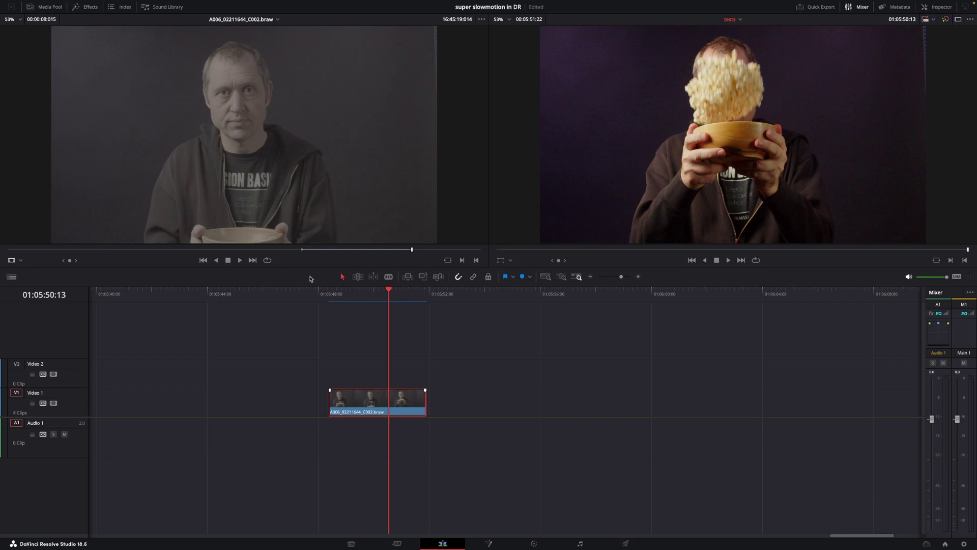
Play the popcorn clip, then set its Clip Attributes video frame rate to 24 fps
{"action": "left_click_drag", "start_coordinate": [392, 292], "coordinate": [334, 296]}
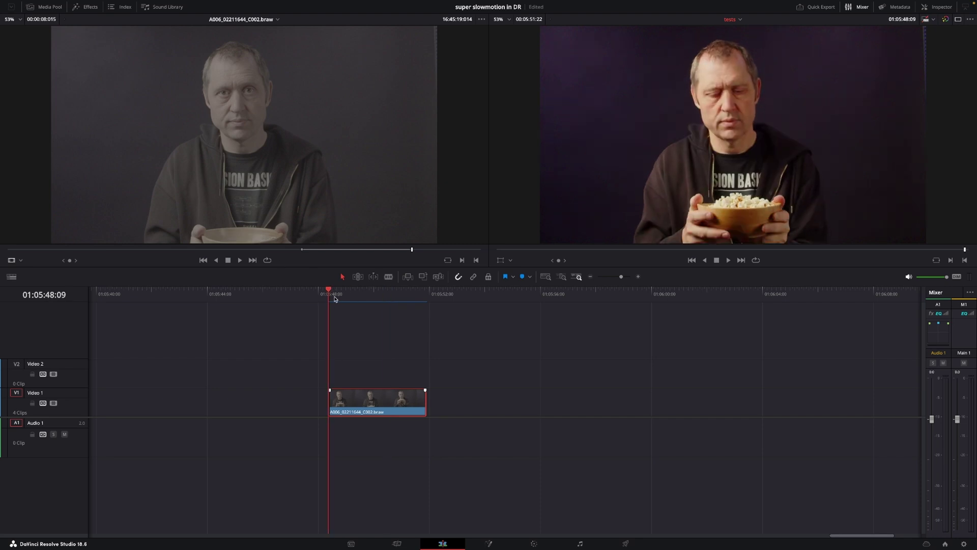
{"action": "key", "text": "space"}
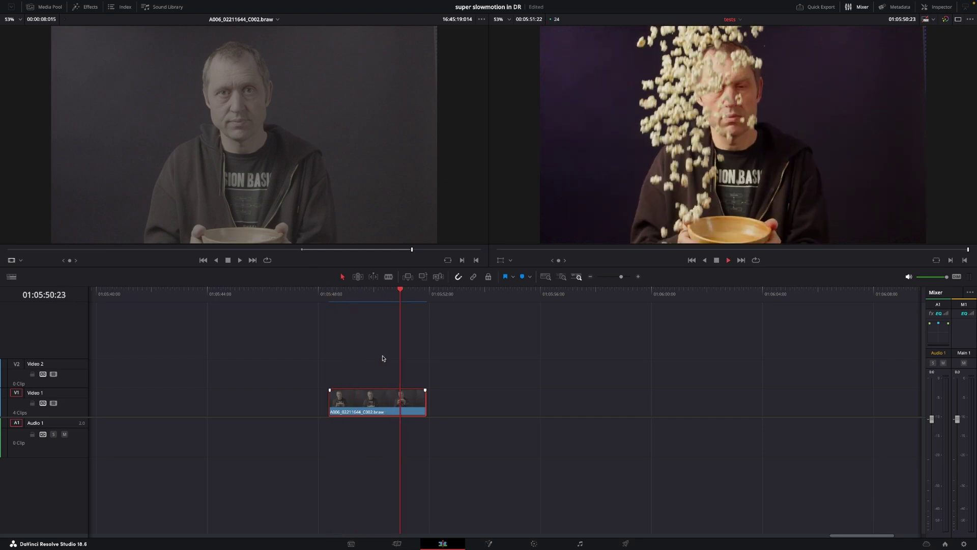
{"action": "left_click", "coordinate": [378, 293]}
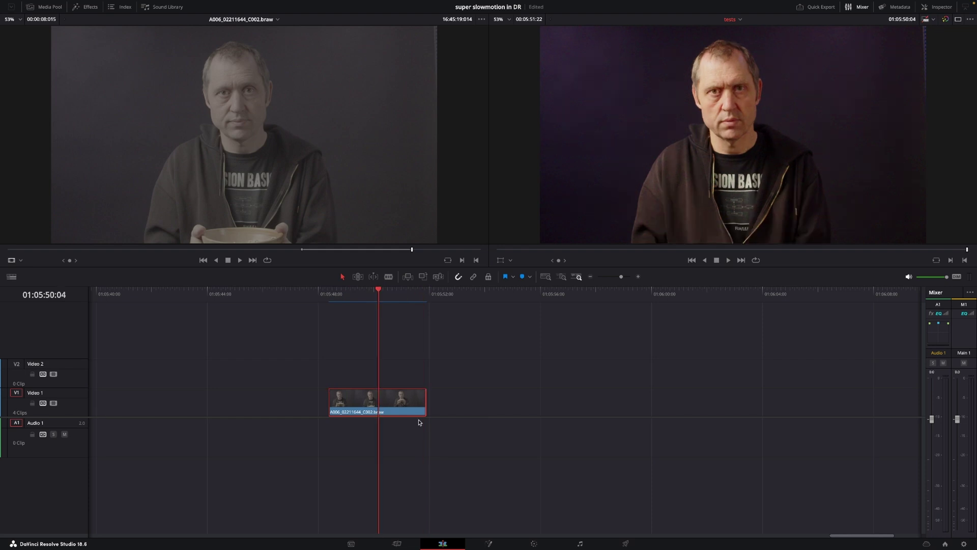
{"action": "right_click", "coordinate": [393, 403]}
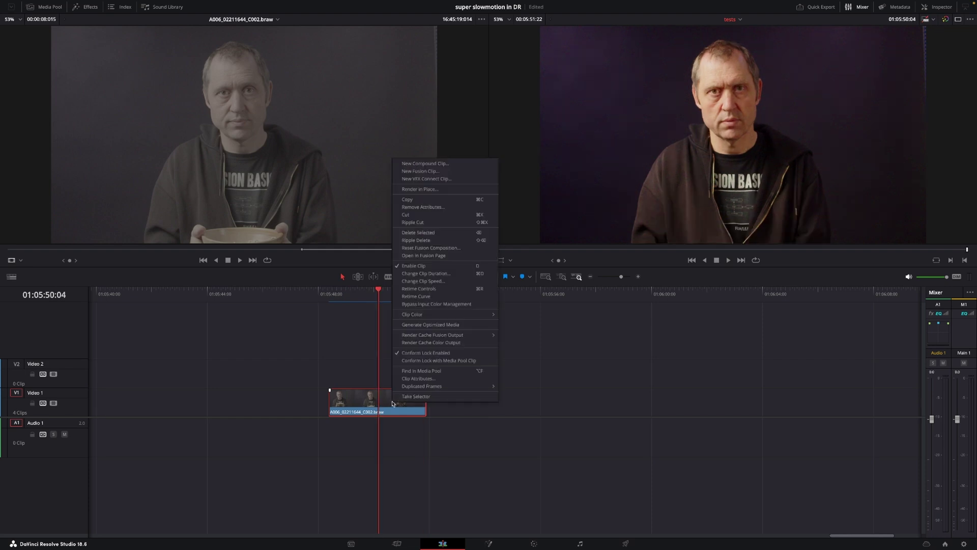
{"action": "left_click", "coordinate": [417, 378]}
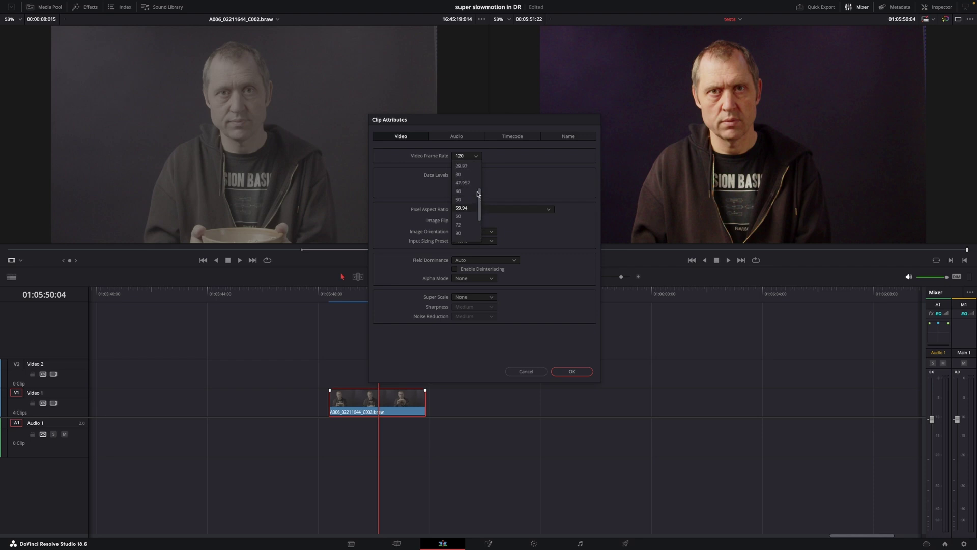
{"action": "left_click", "coordinate": [574, 372]}
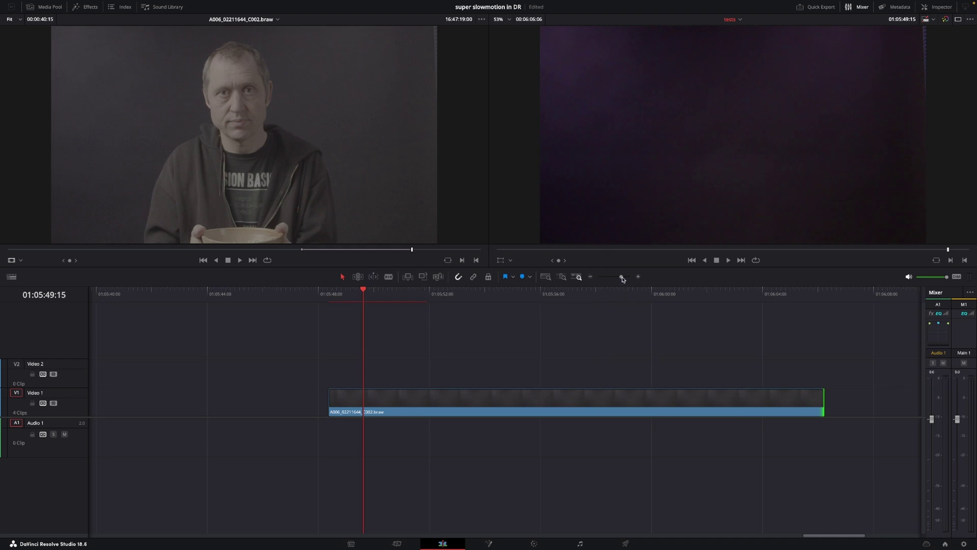
Zoom the timeline, extend the conformed clip's end to full length, then trim it back
{"action": "key", "text": "ctrl+equal"}
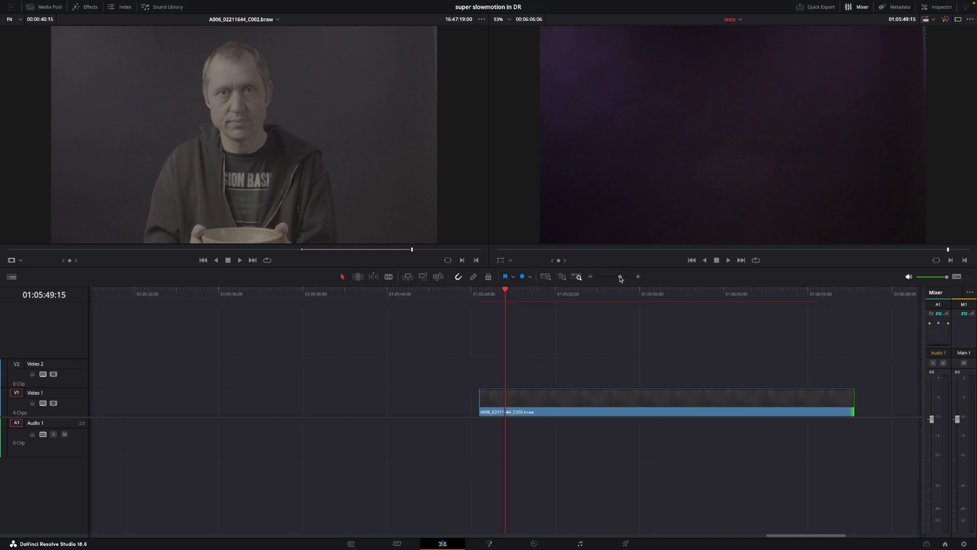
{"action": "left_click_drag", "start_coordinate": [621, 278], "coordinate": [615, 280]}
{"action": "left_click_drag", "start_coordinate": [579, 398], "coordinate": [877, 397]}
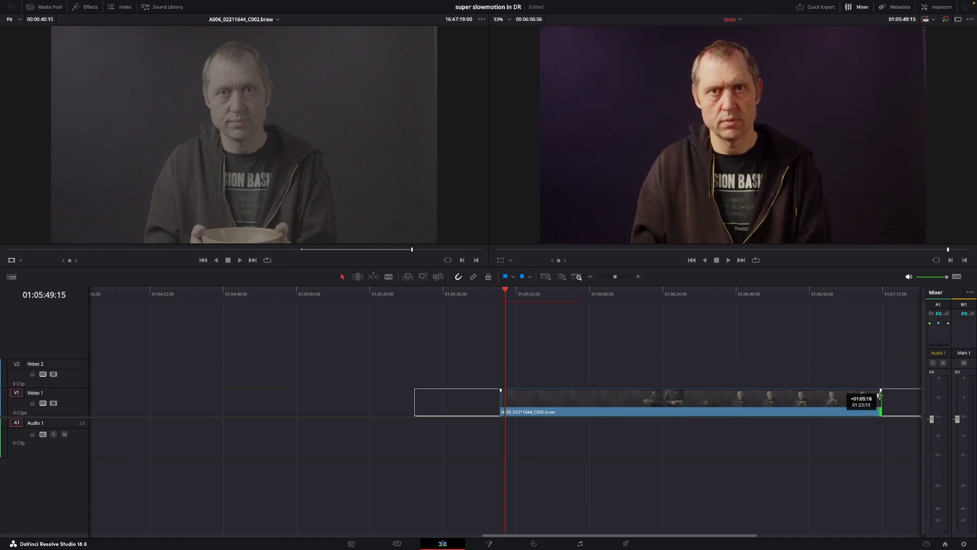
{"action": "left_click_drag", "start_coordinate": [725, 403], "coordinate": [496, 403]}
Play through the slow-motion popcorn toss and trim the clip short again
{"action": "left_click", "coordinate": [494, 296]}
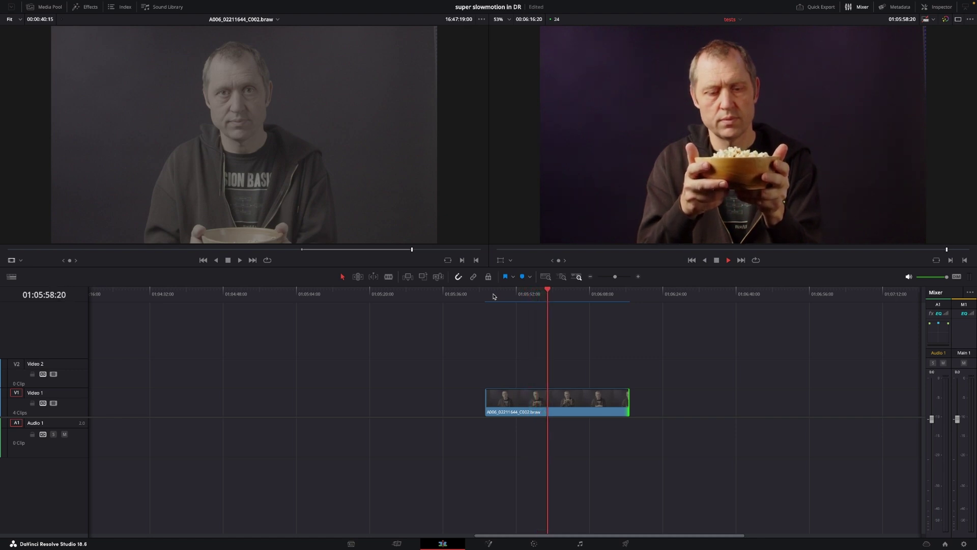
{"action": "left_click", "coordinate": [607, 294]}
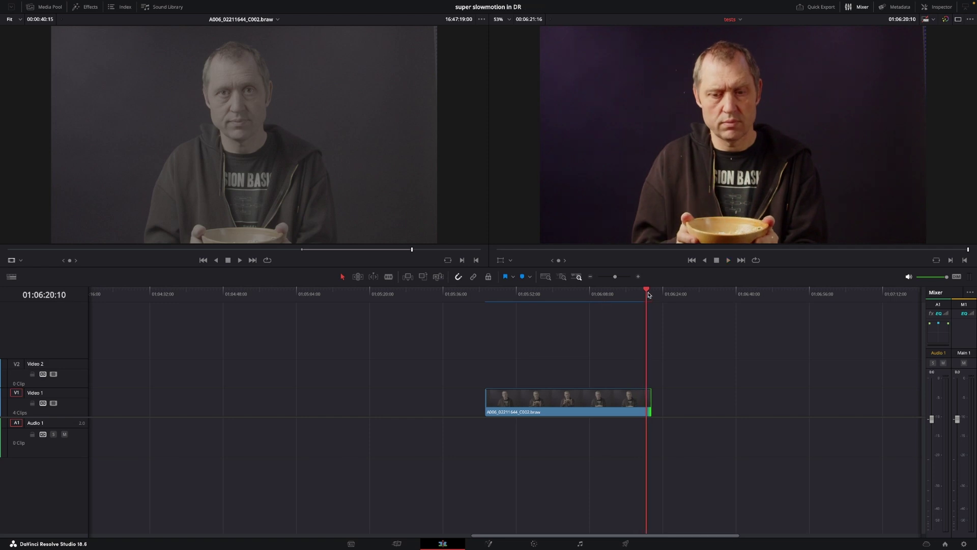
{"action": "left_click_drag", "start_coordinate": [647, 293], "coordinate": [621, 297]}
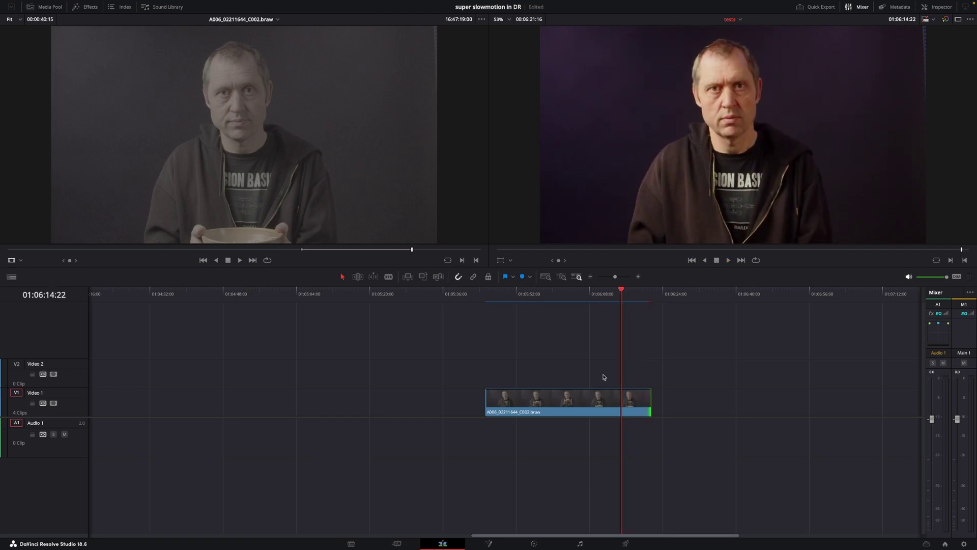
{"action": "left_click_drag", "start_coordinate": [487, 404], "coordinate": [520, 404]}
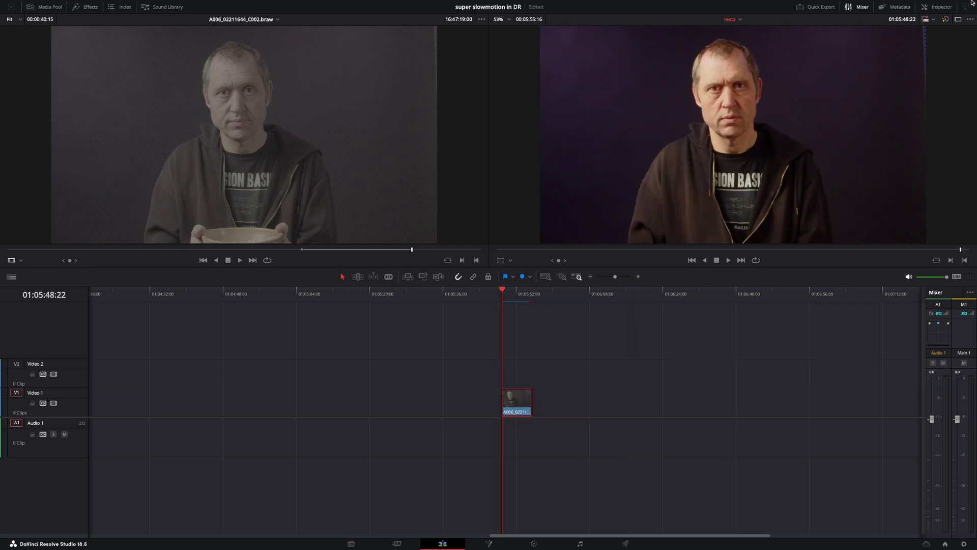
Lower the clip's Speed % to 50 (12 fps) in the Inspector and play it back
{"action": "left_click", "coordinate": [941, 7]}
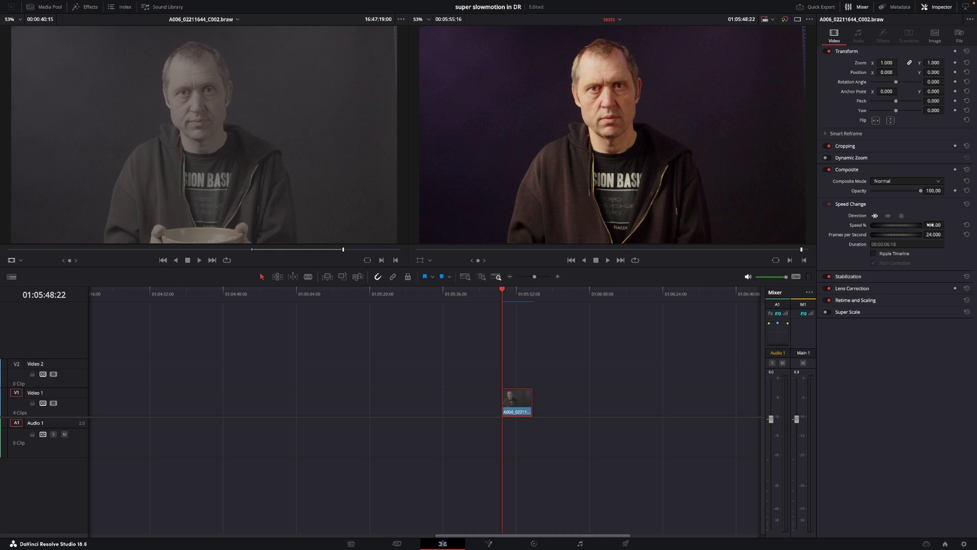
{"action": "left_click_drag", "start_coordinate": [916, 226], "coordinate": [812, 226]}
{"action": "mouse_move", "coordinate": [810, 226]}
{"action": "left_mouse_down"}
{"action": "mouse_move", "coordinate": [829, 223]}
{"action": "mouse_move", "coordinate": [817, 224]}
{"action": "left_mouse_up"}
{"action": "key", "text": "space"}
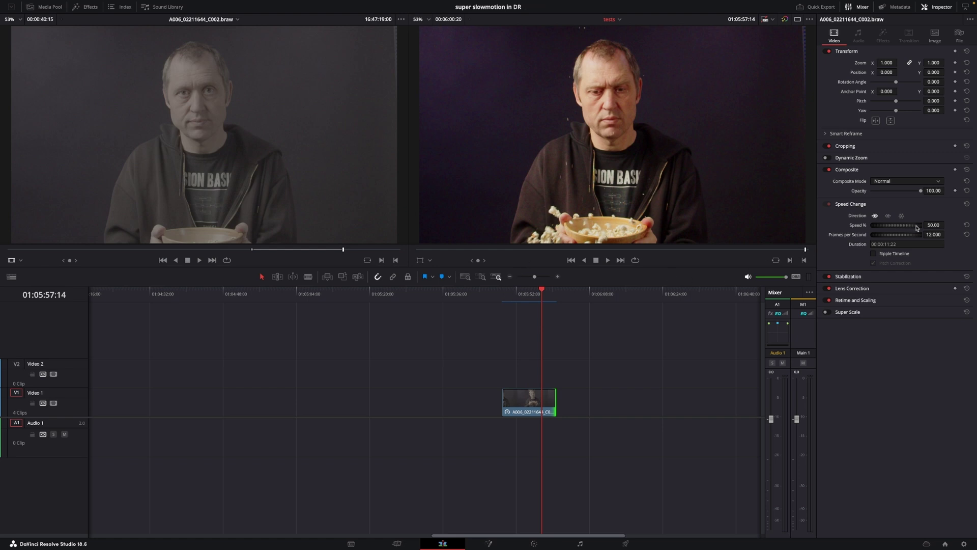
Set Speed % to 25, extend the clip to its full 00:00:17:02 length, and play it
{"action": "left_click_drag", "start_coordinate": [912, 227], "coordinate": [871, 228]}
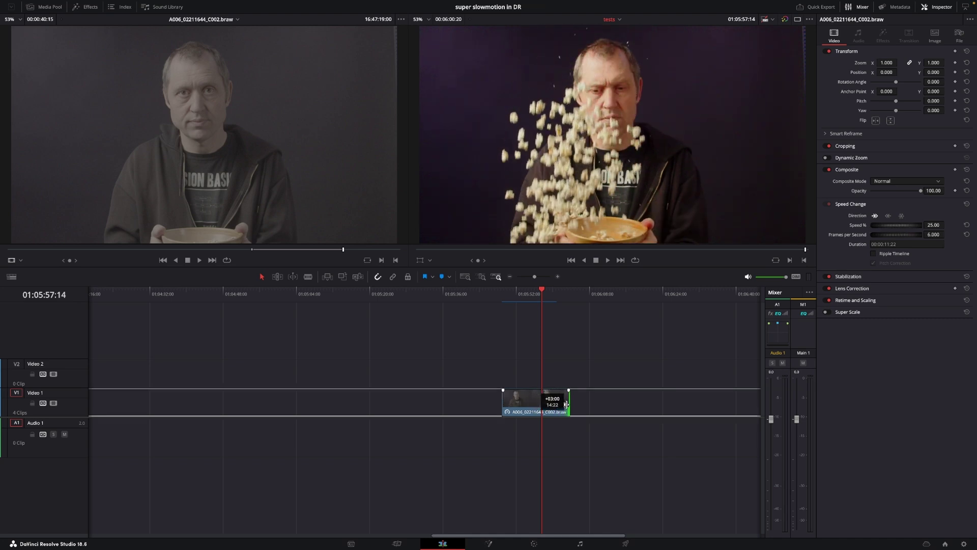
{"action": "left_click_drag", "start_coordinate": [556, 402], "coordinate": [574, 404]}
{"action": "left_click", "coordinate": [502, 297]}
{"action": "key", "text": "space"}
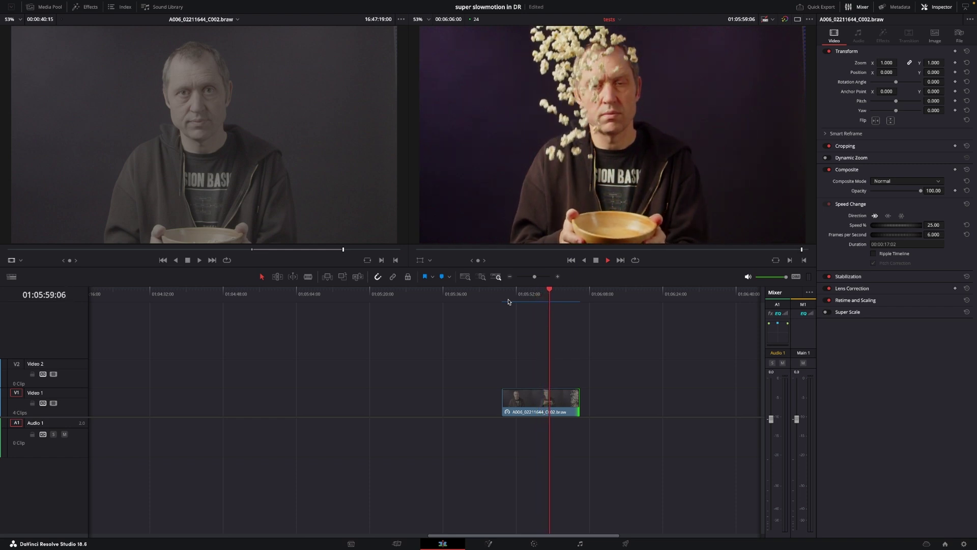
{"action": "key", "text": "space"}
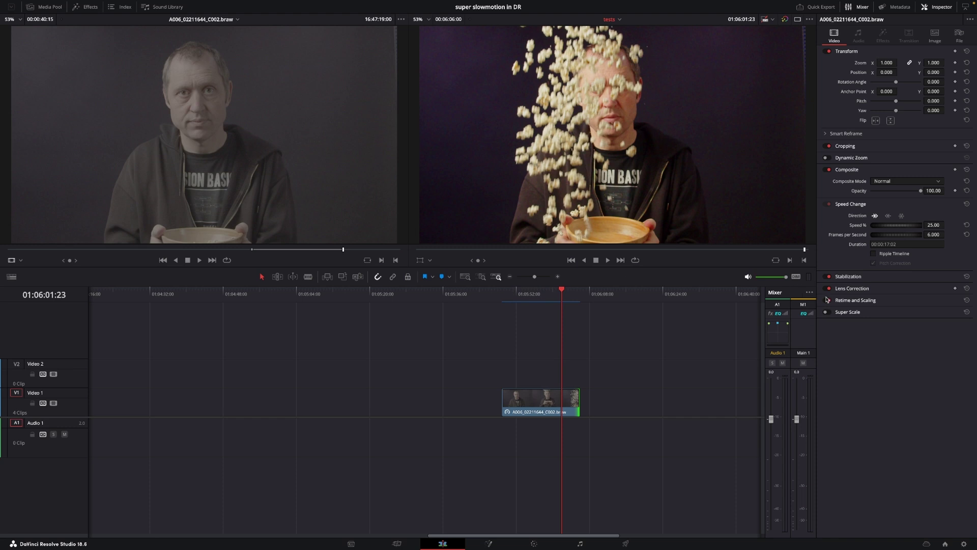
Set Retime Process to Optical Flow, save the project, and play from the clip start
{"action": "left_click", "coordinate": [856, 300]}
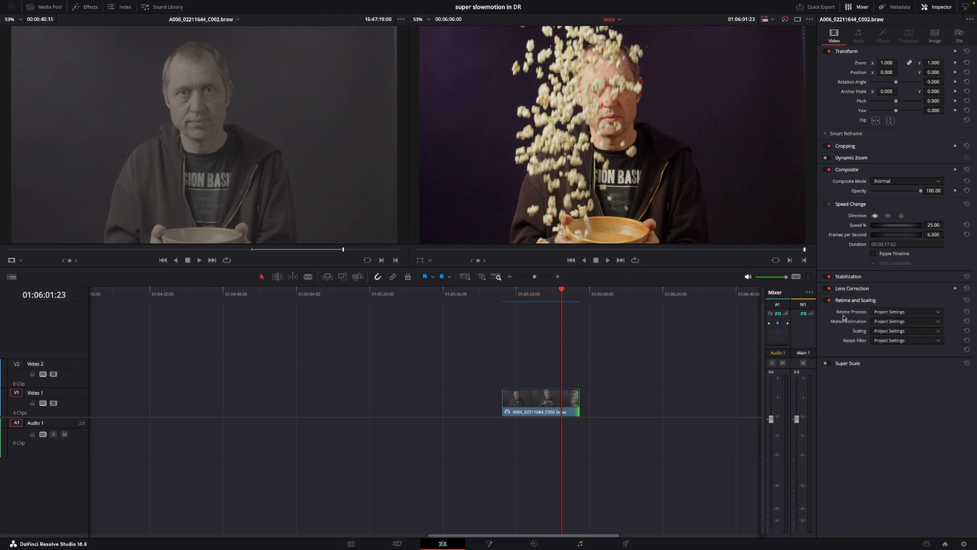
{"action": "left_click", "coordinate": [887, 312]}
{"action": "left_click", "coordinate": [888, 347]}
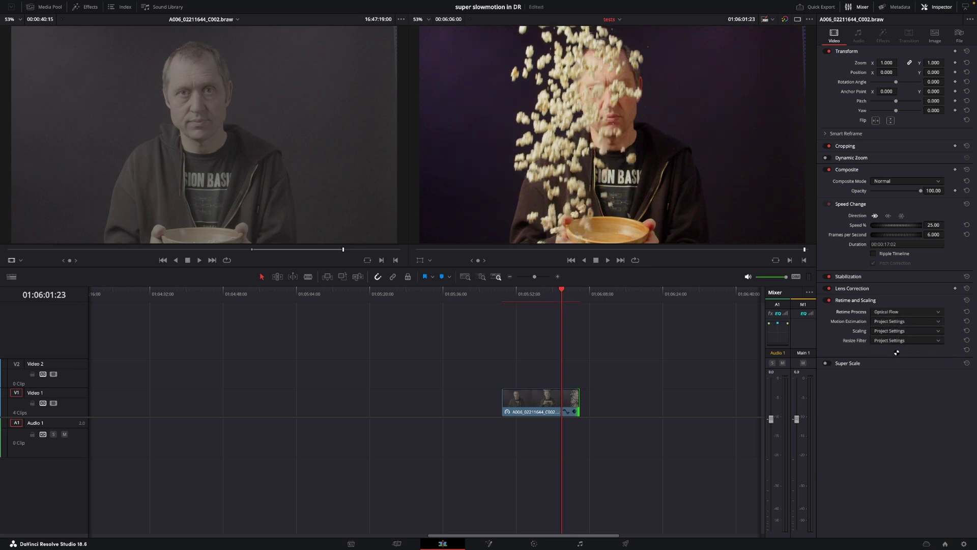
{"action": "key", "text": "ctrl+s"}
{"action": "left_click", "coordinate": [503, 294]}
{"action": "key", "text": "space"}
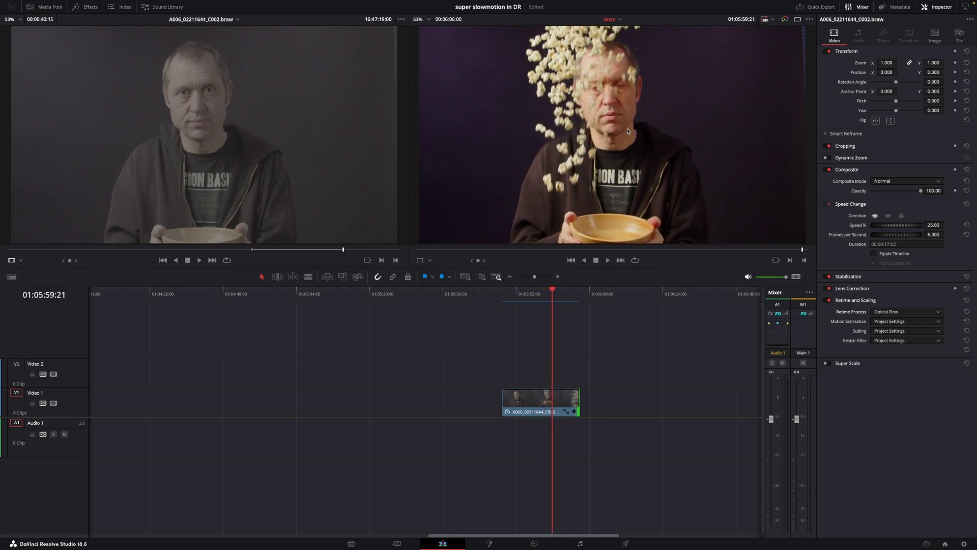
Set Motion Estimation to Enhanced Better and return the playhead to the clip start
{"action": "left_click", "coordinate": [901, 322]}
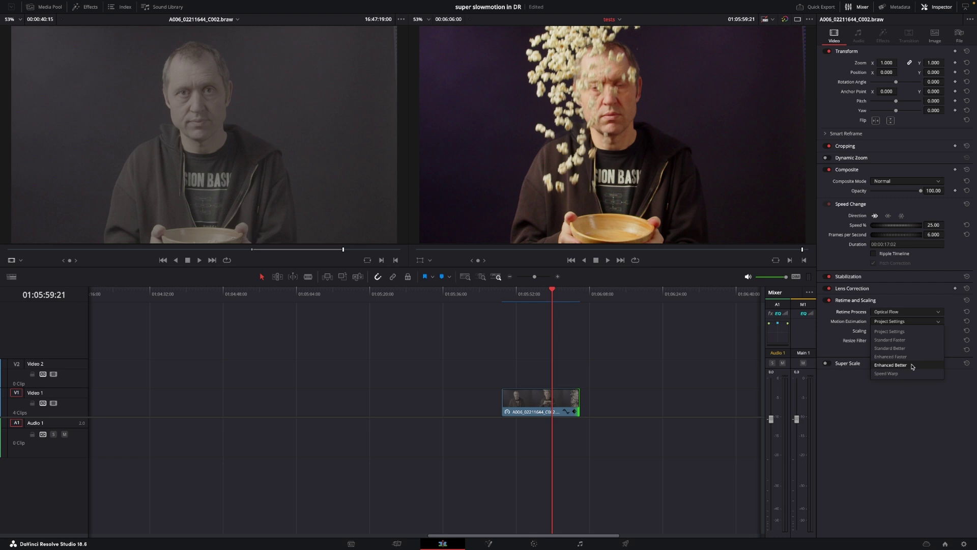
{"action": "left_click", "coordinate": [912, 366]}
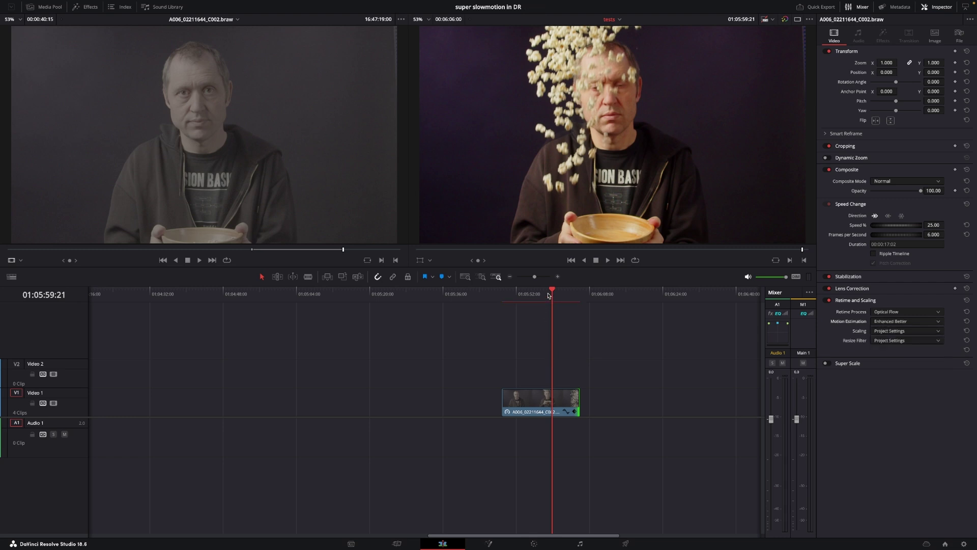
{"action": "left_click_drag", "start_coordinate": [552, 293], "coordinate": [500, 295]}
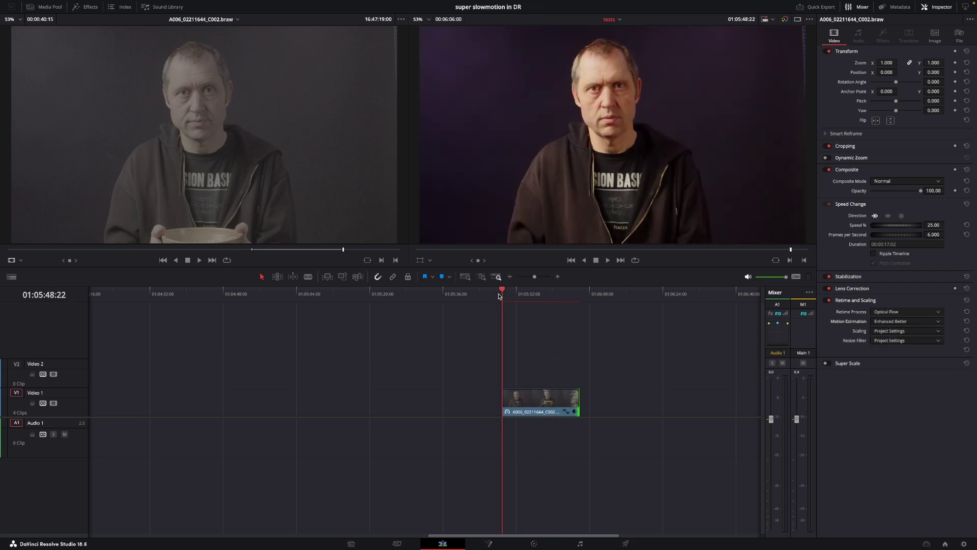
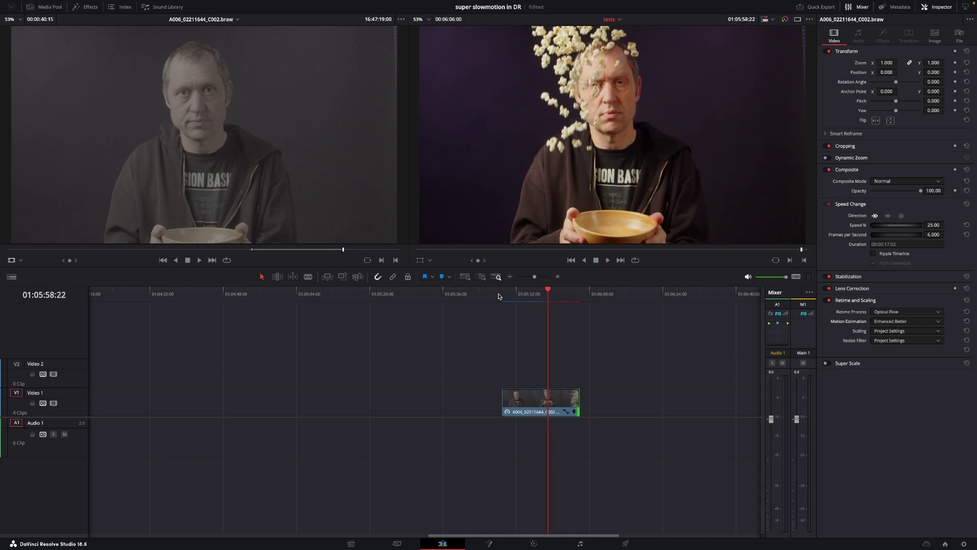
Switch the popcorn clip's Motion Estimation from Enhanced Better to Speed Warp
{"action": "left_click", "coordinate": [888, 322]}
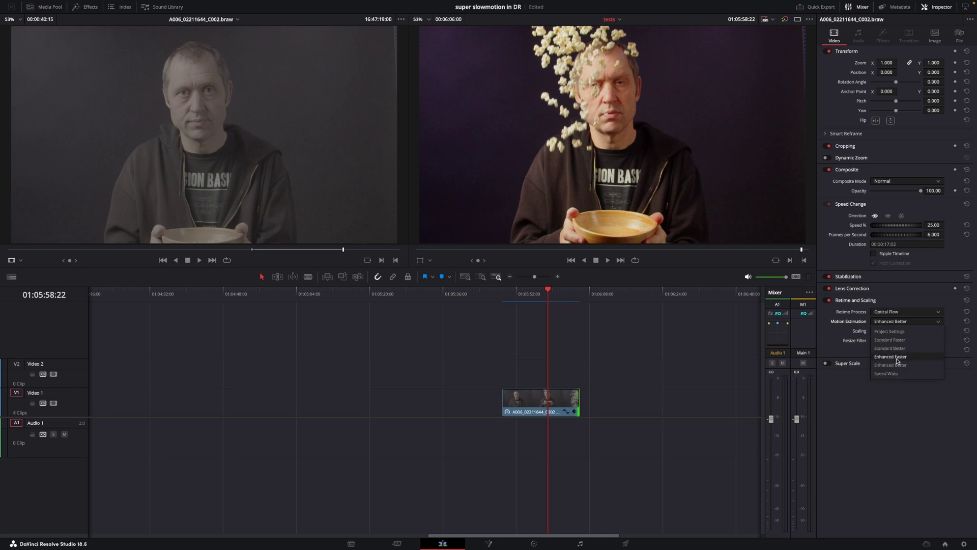
{"action": "left_click", "coordinate": [903, 375]}
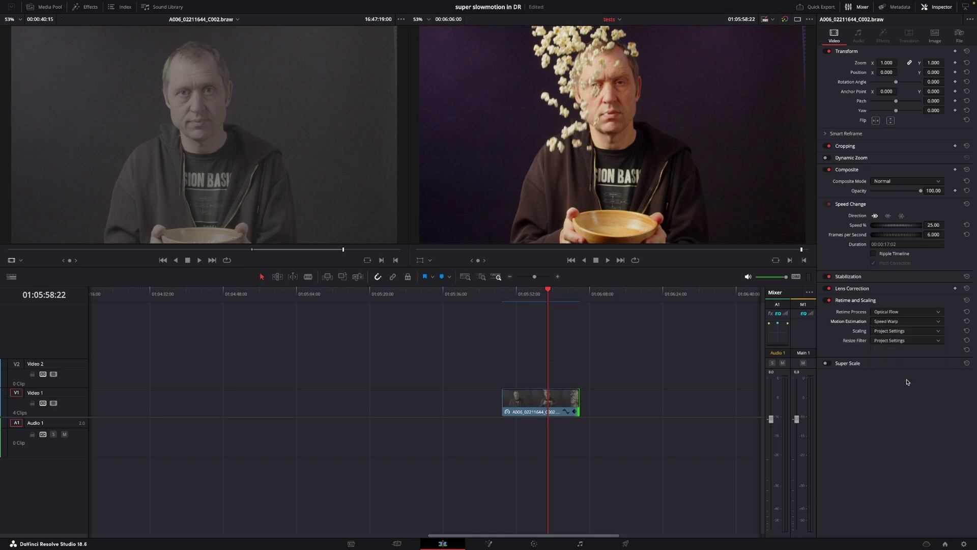
{"action": "key", "text": "ctrl+s"}
{"action": "left_click", "coordinate": [502, 296]}
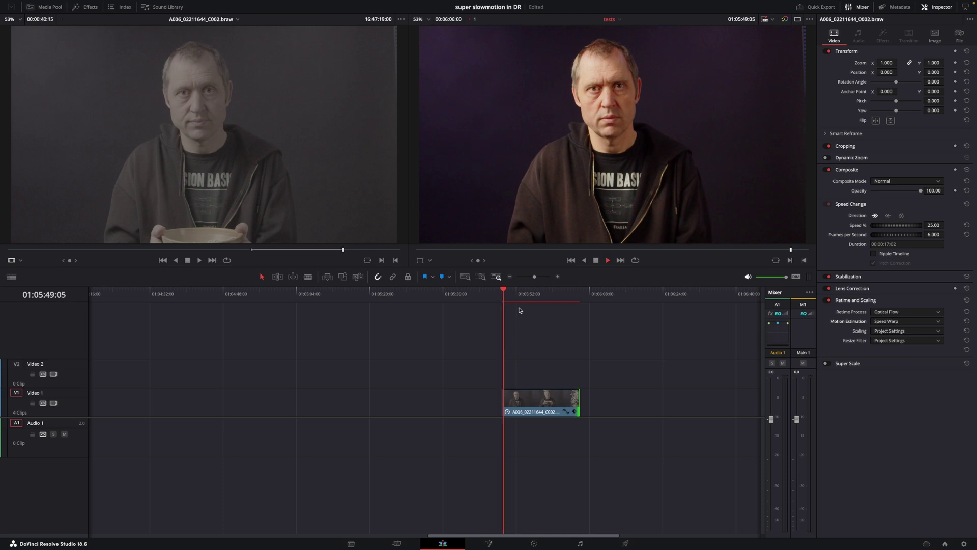
{"action": "left_click", "coordinate": [503, 291]}
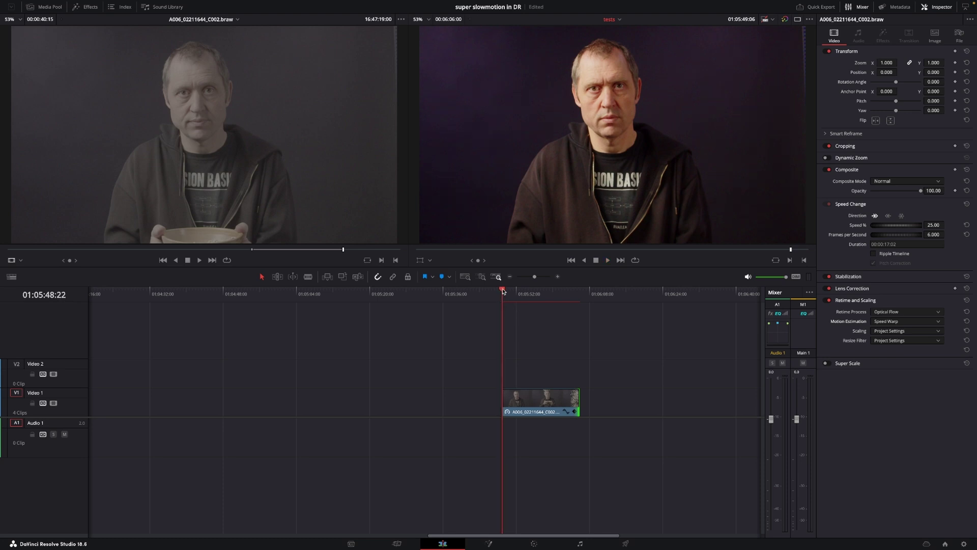
{"action": "key", "text": "space"}
{"action": "left_click", "coordinate": [530, 396]}
{"action": "right_click", "coordinate": [530, 395]}
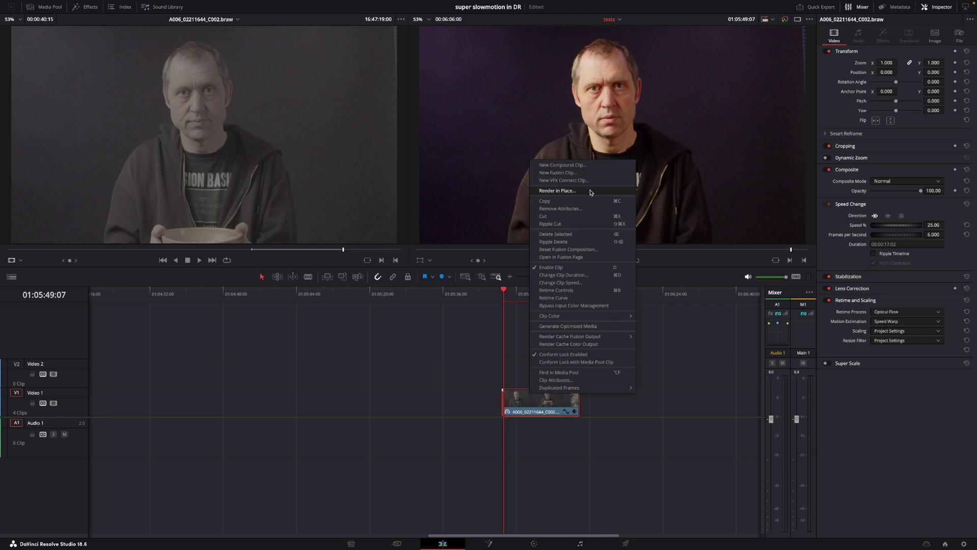
{"action": "left_click", "coordinate": [504, 291]}
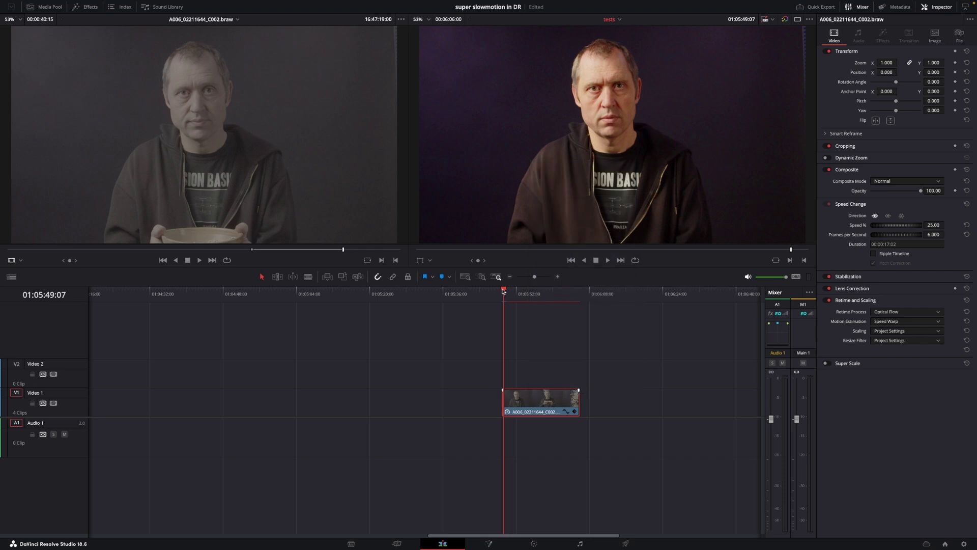